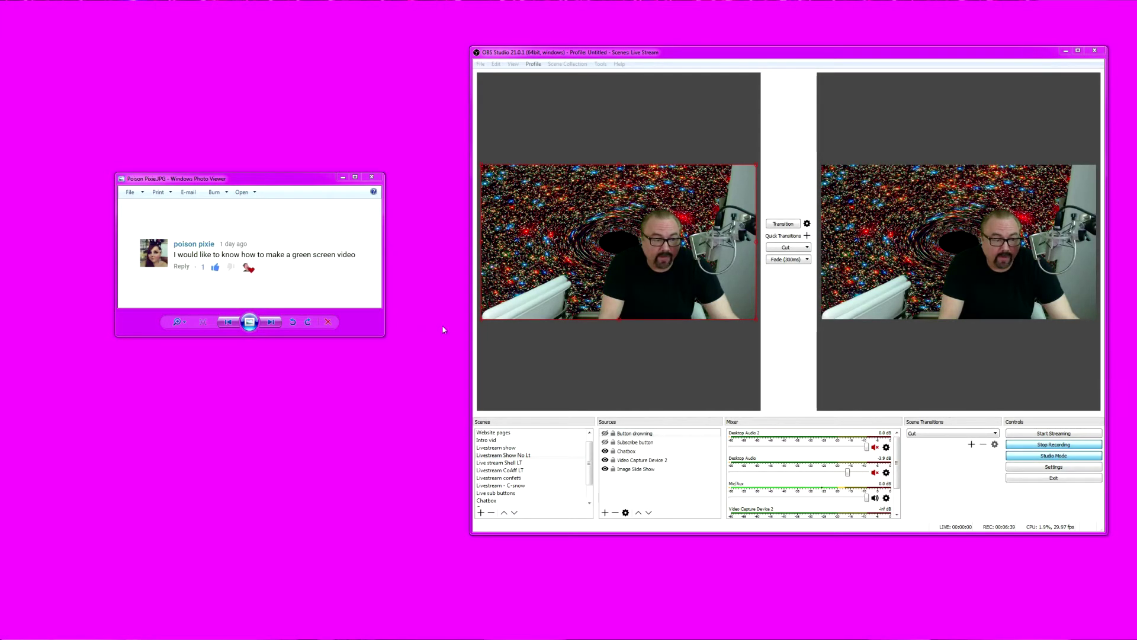
# Step: Move the viewer's question photo aside and close it, leaving the webcam-over-slideshow scene
pyautogui.moveTo(253, 182); pyautogui.dragTo(516, 197)
pyautogui.press('Escape')
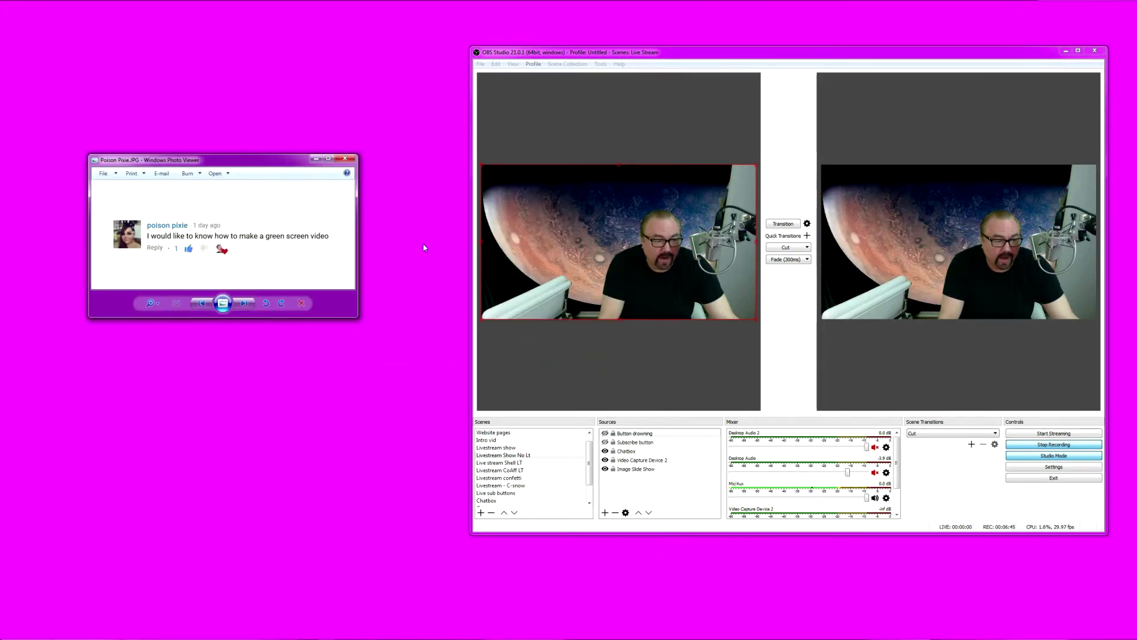
pyautogui.click(349, 161)
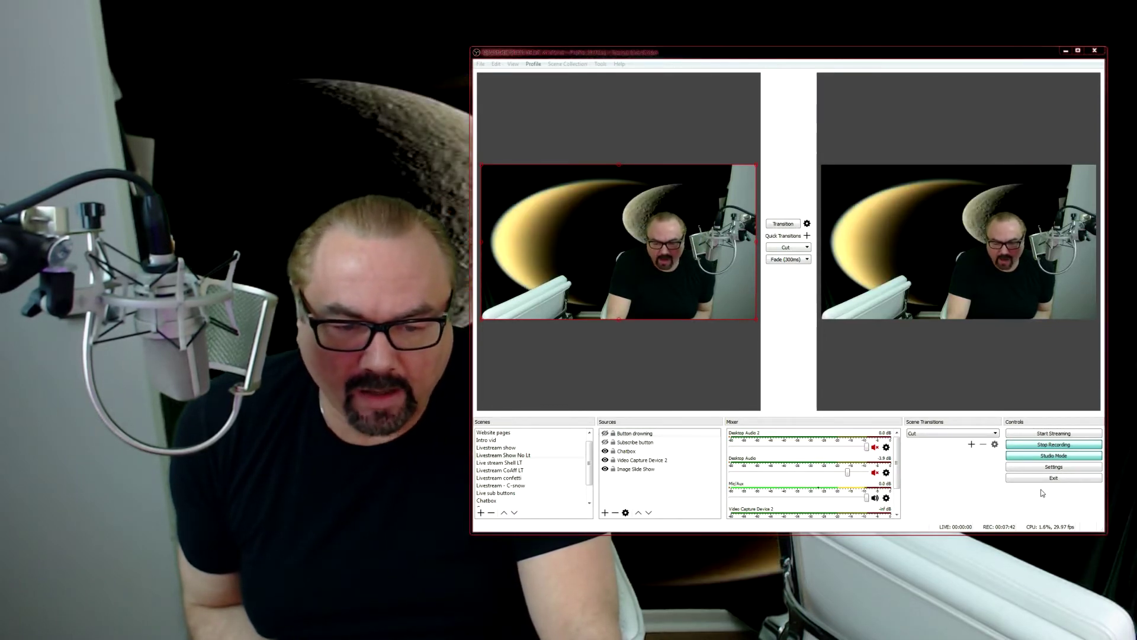
pyautogui.click(1066, 471)
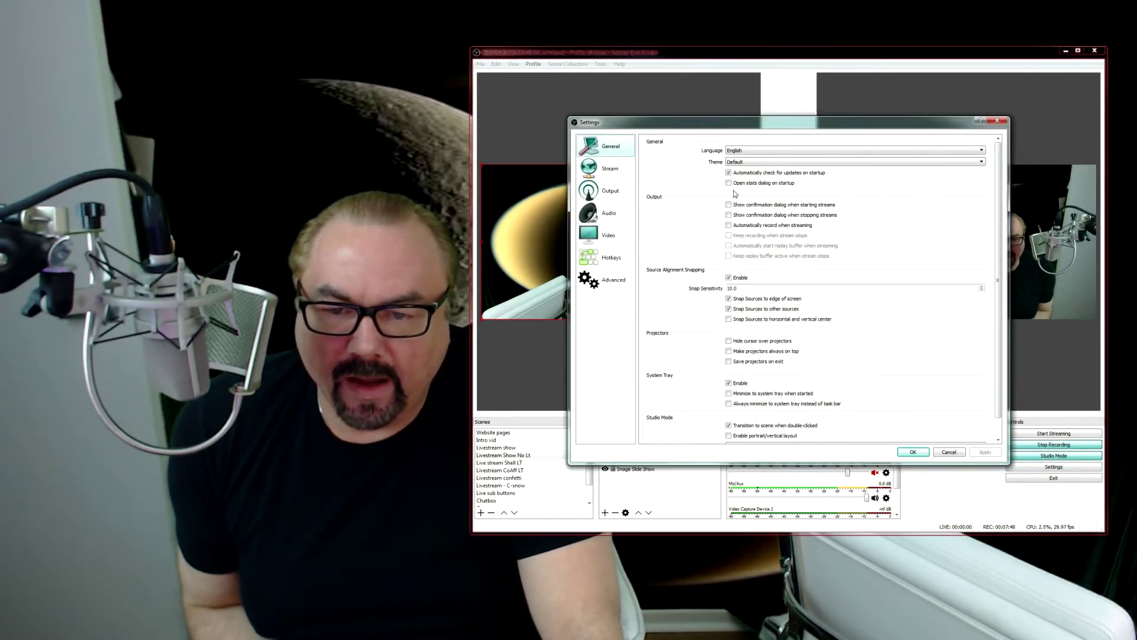
pyautogui.click(610, 172)
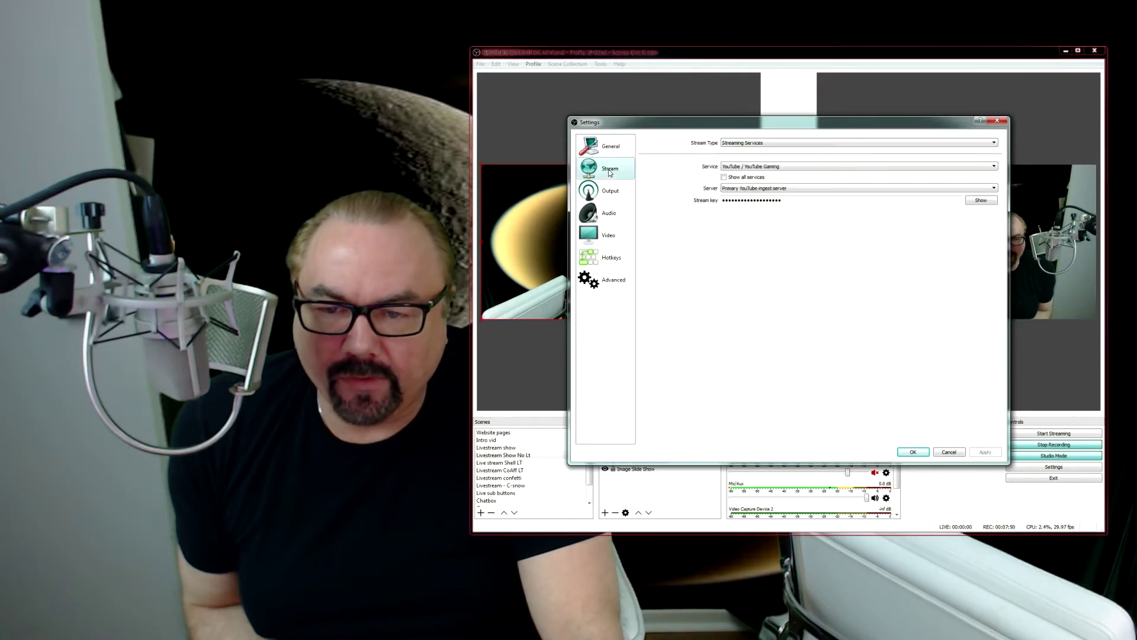
pyautogui.click(614, 198)
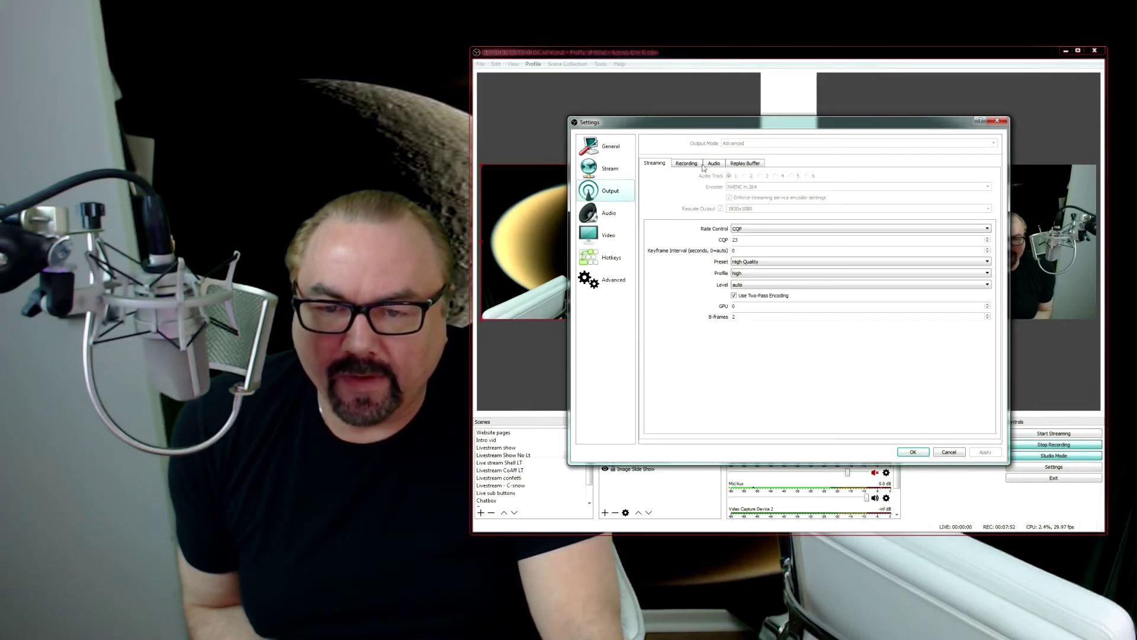
pyautogui.click(608, 217)
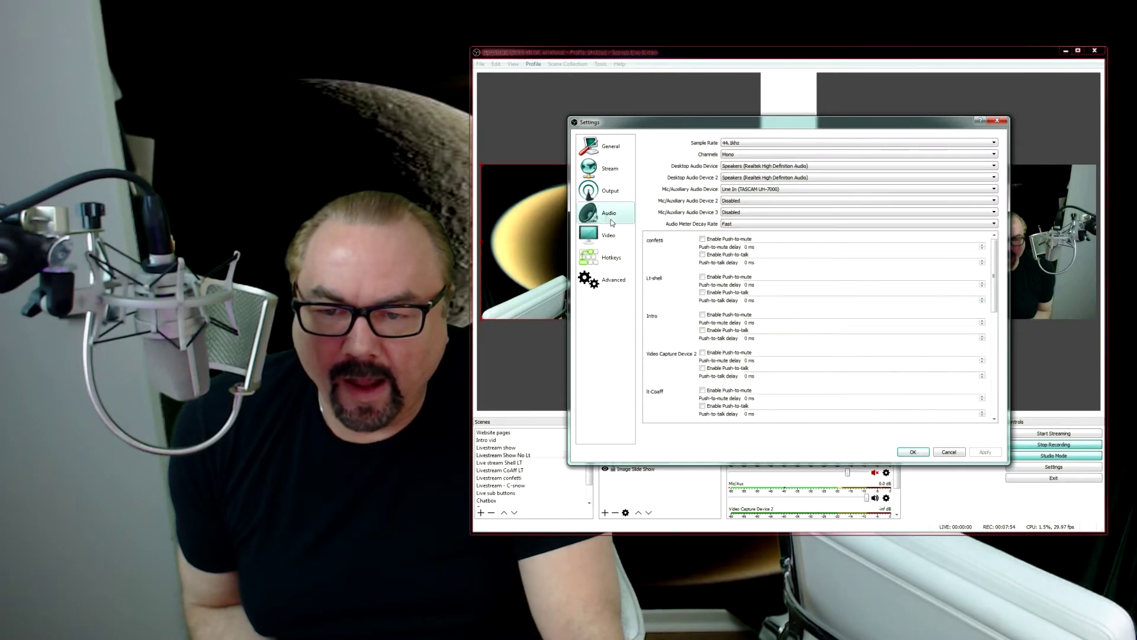
pyautogui.click(612, 243)
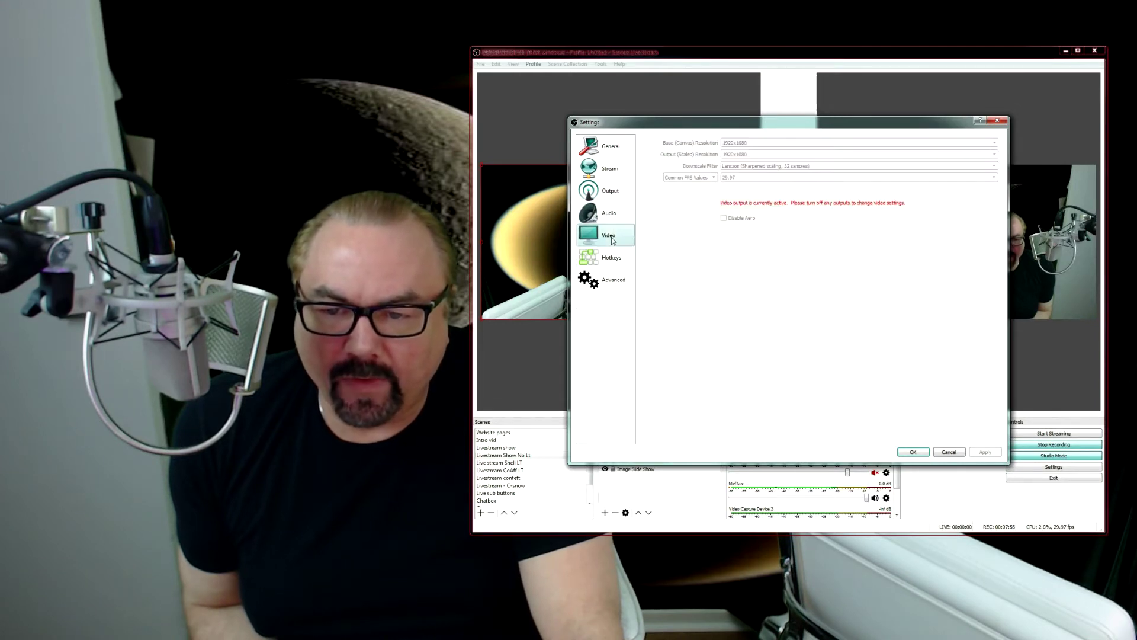
pyautogui.click(949, 452)
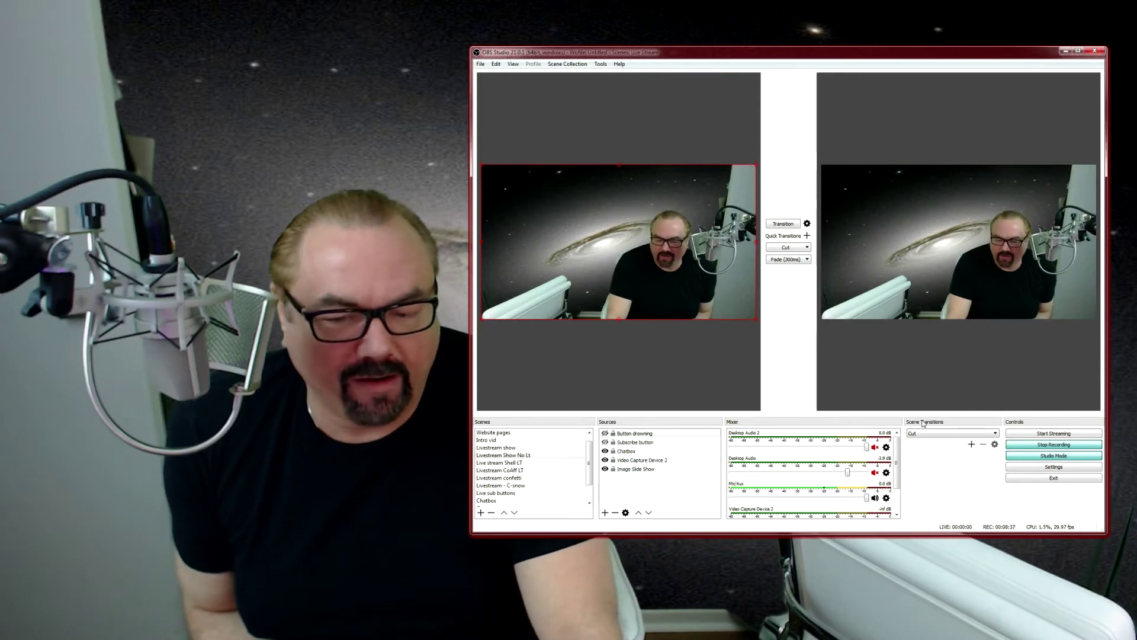
pyautogui.scroll(-2, 889, 476)
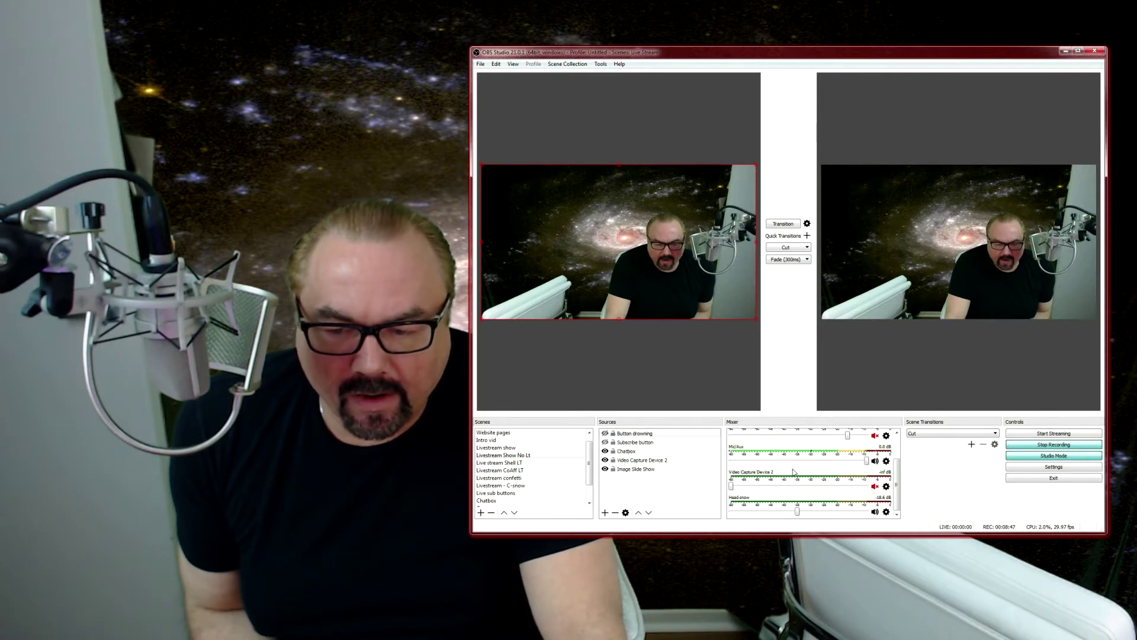
pyautogui.click(627, 462)
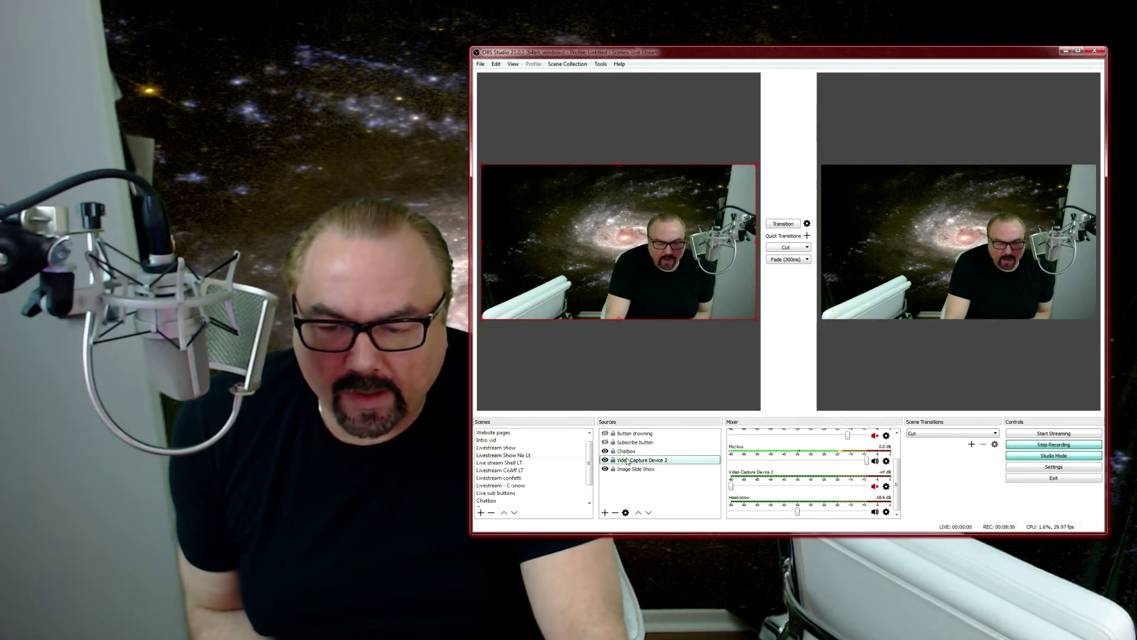
pyautogui.click(626, 513)
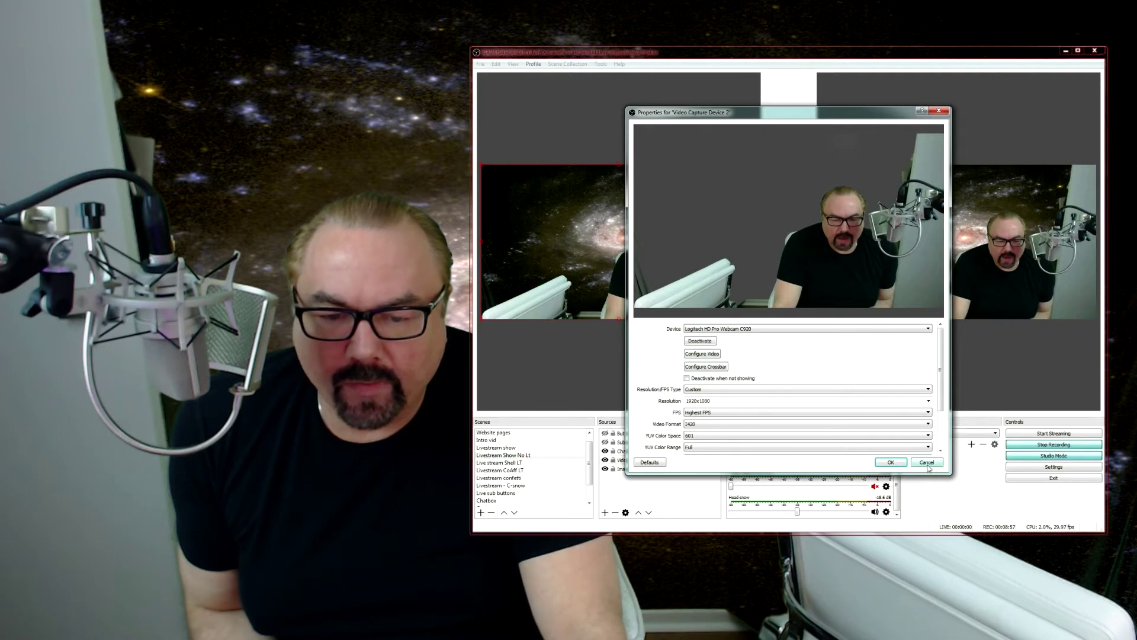
pyautogui.moveTo(940, 365); pyautogui.dragTo(945, 427)
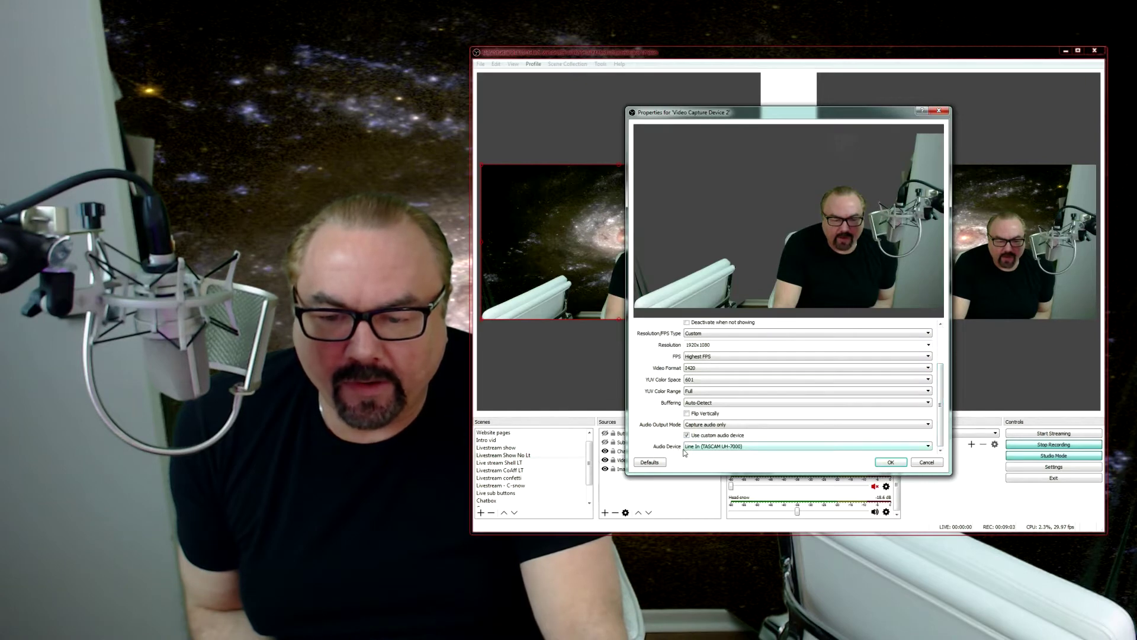
pyautogui.moveTo(943, 423); pyautogui.dragTo(942, 367)
pyautogui.click(926, 462)
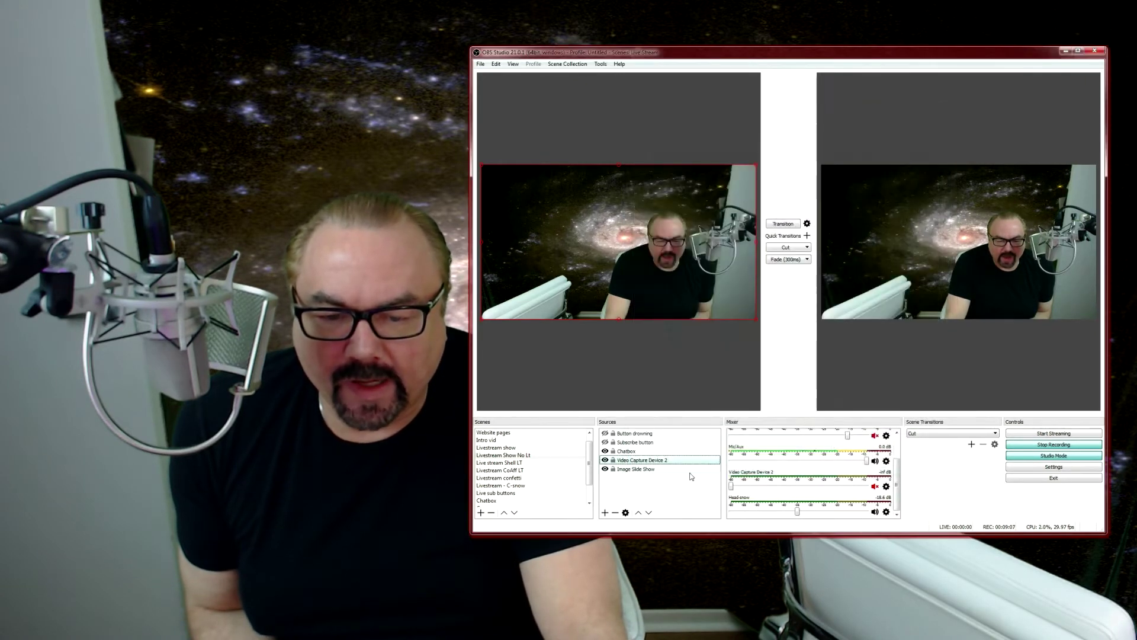
# Step: Open Video Capture Device 2's Filters window and move it left to uncover the previews
pyautogui.rightClick(623, 459)
pyautogui.click(645, 441)
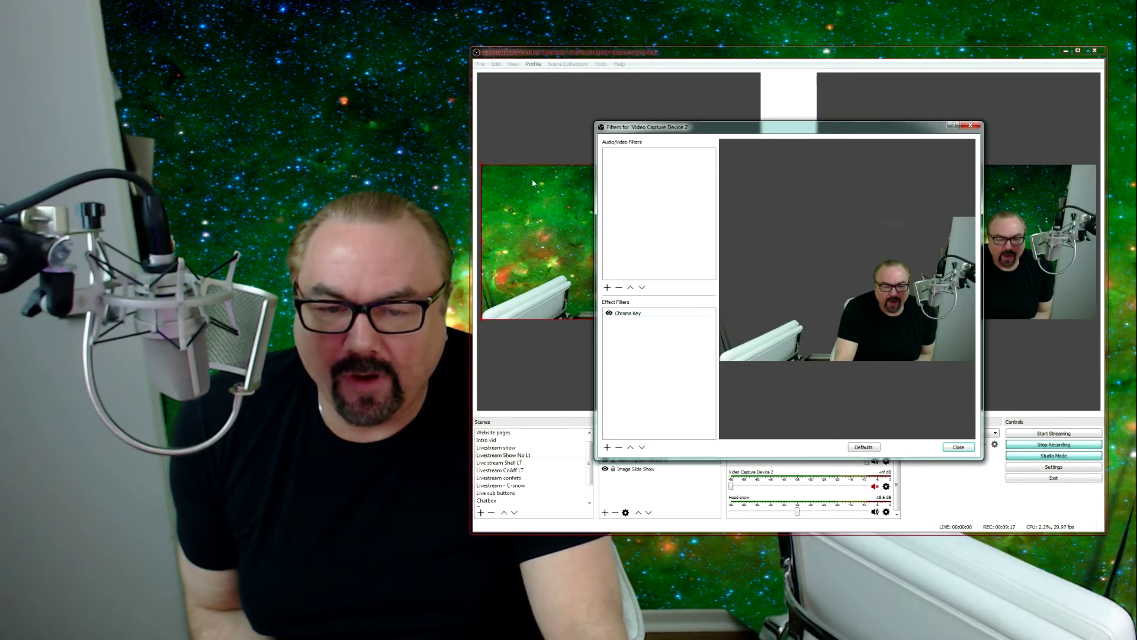
pyautogui.moveTo(728, 128); pyautogui.dragTo(217, 65)
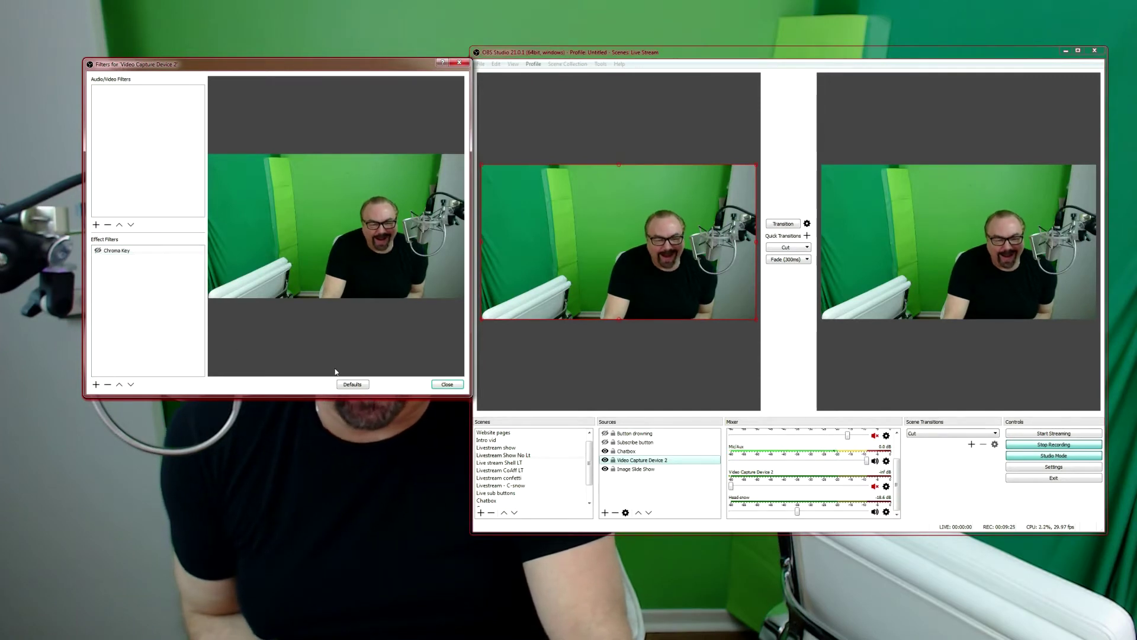
pyautogui.click(434, 500)
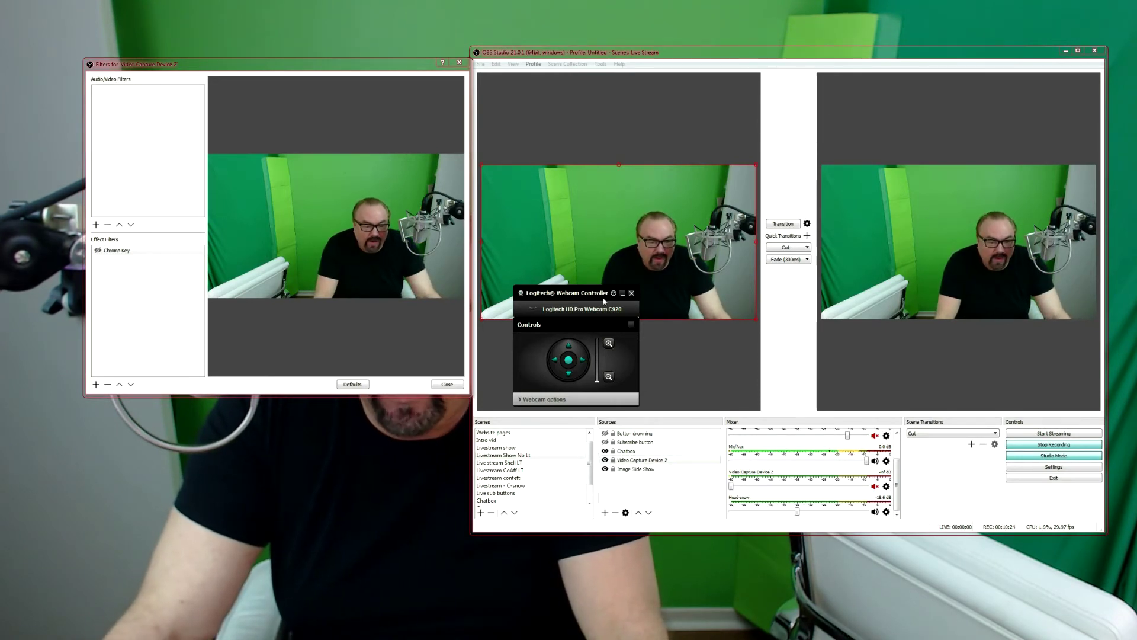
pyautogui.moveTo(600, 295); pyautogui.dragTo(274, 453)
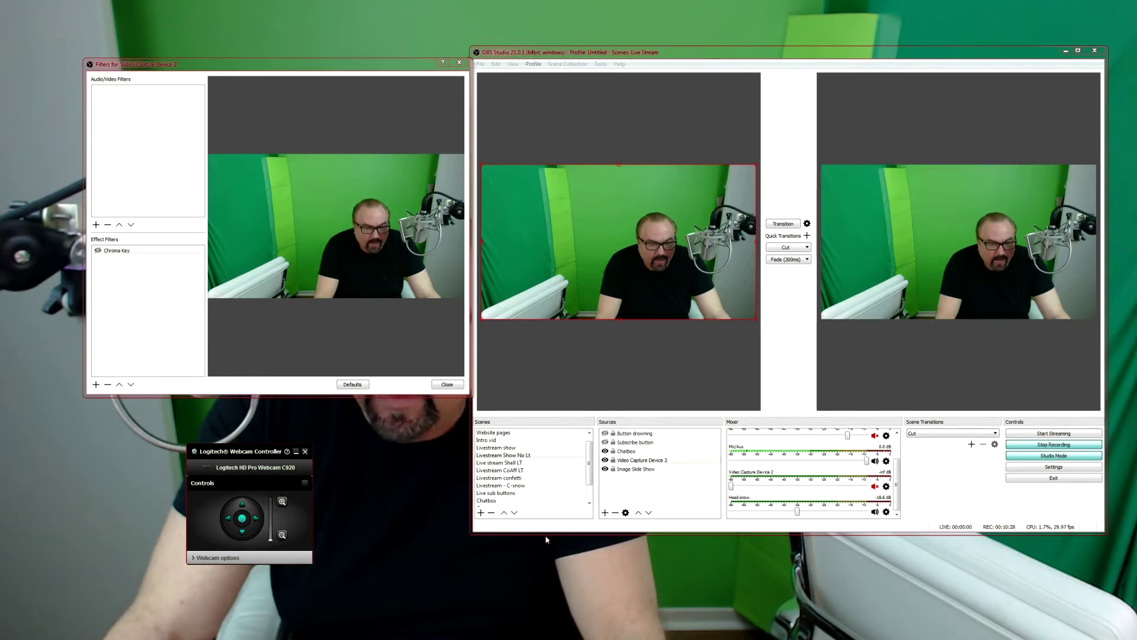
pyautogui.click(637, 469)
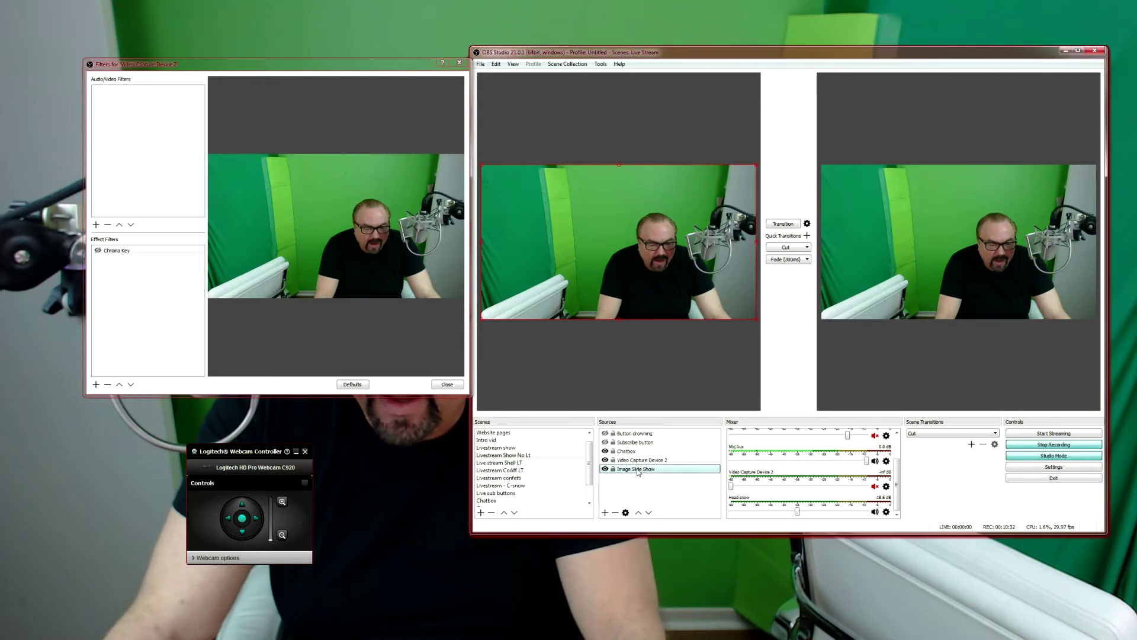
pyautogui.click(624, 513)
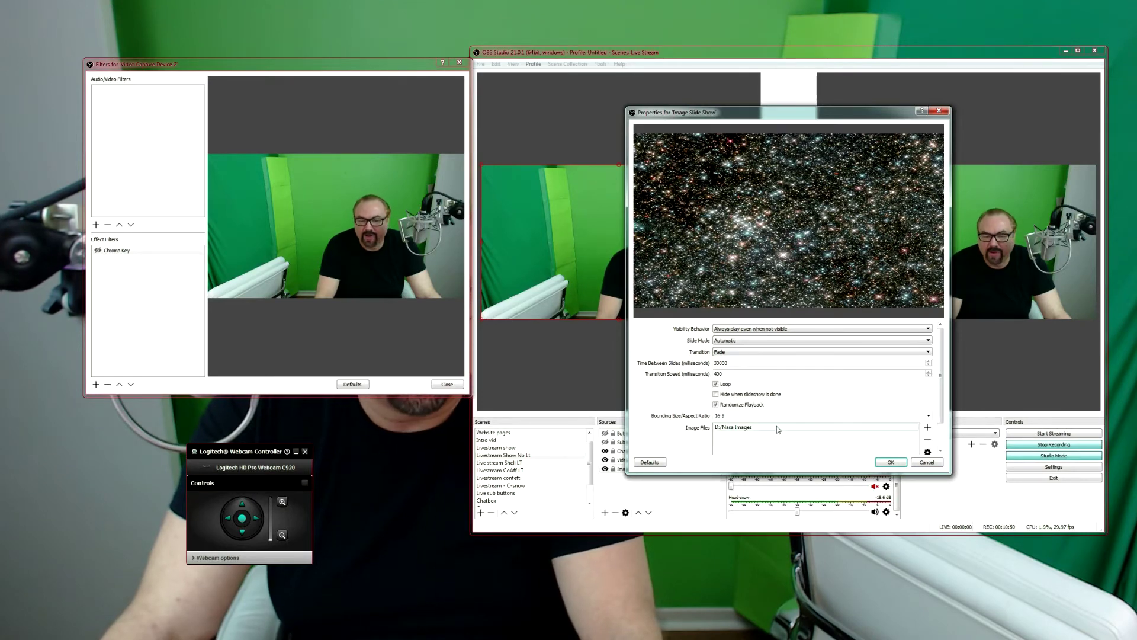
pyautogui.click(925, 462)
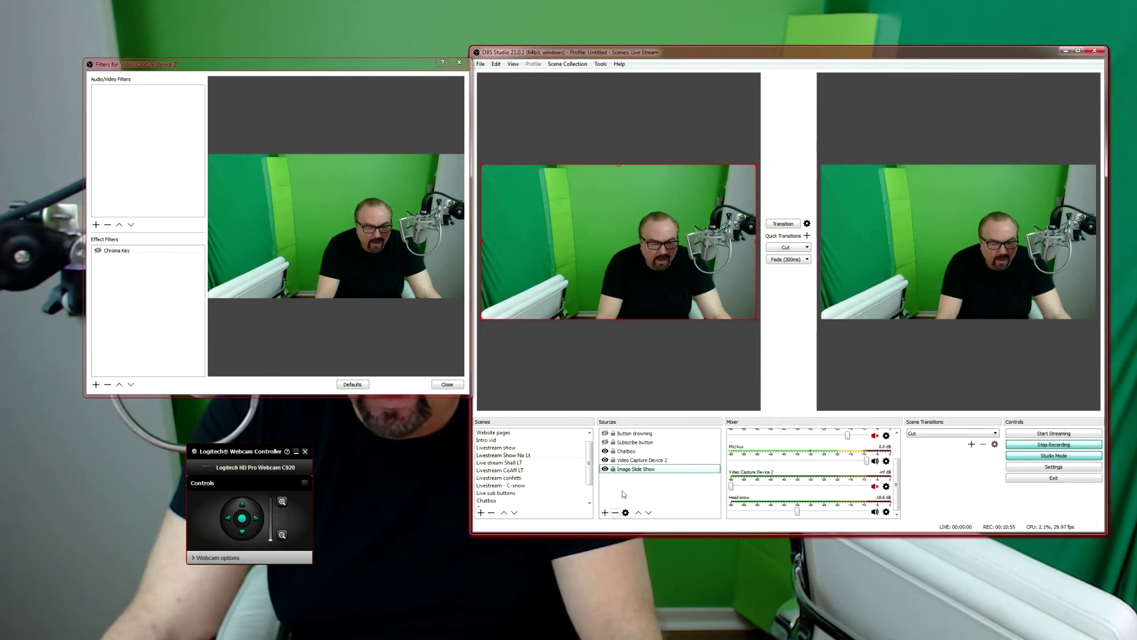
# Step: Enable the Chroma Key filter on Video Capture Device 2 and close the Filters dialog
pyautogui.click(628, 461)
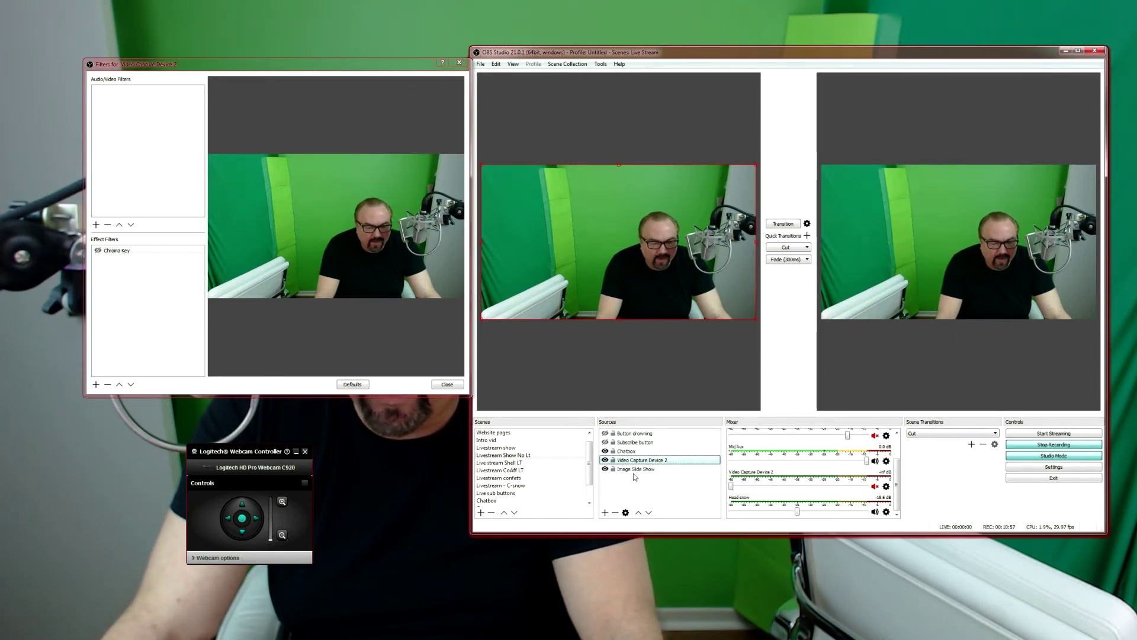
pyautogui.rightClick(633, 461)
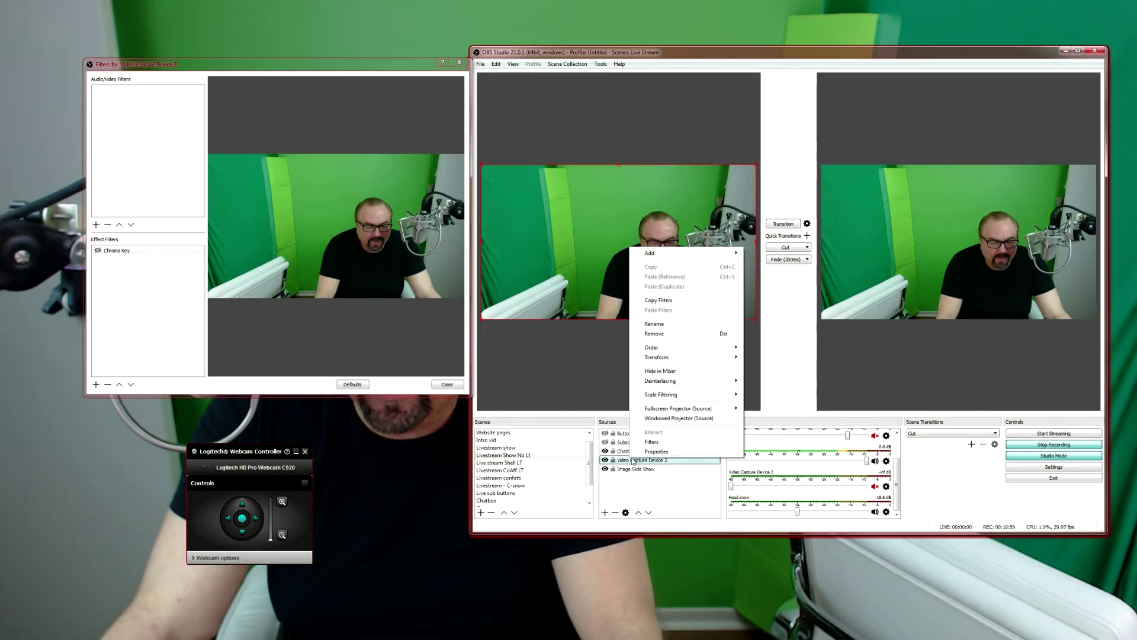
pyautogui.click(652, 442)
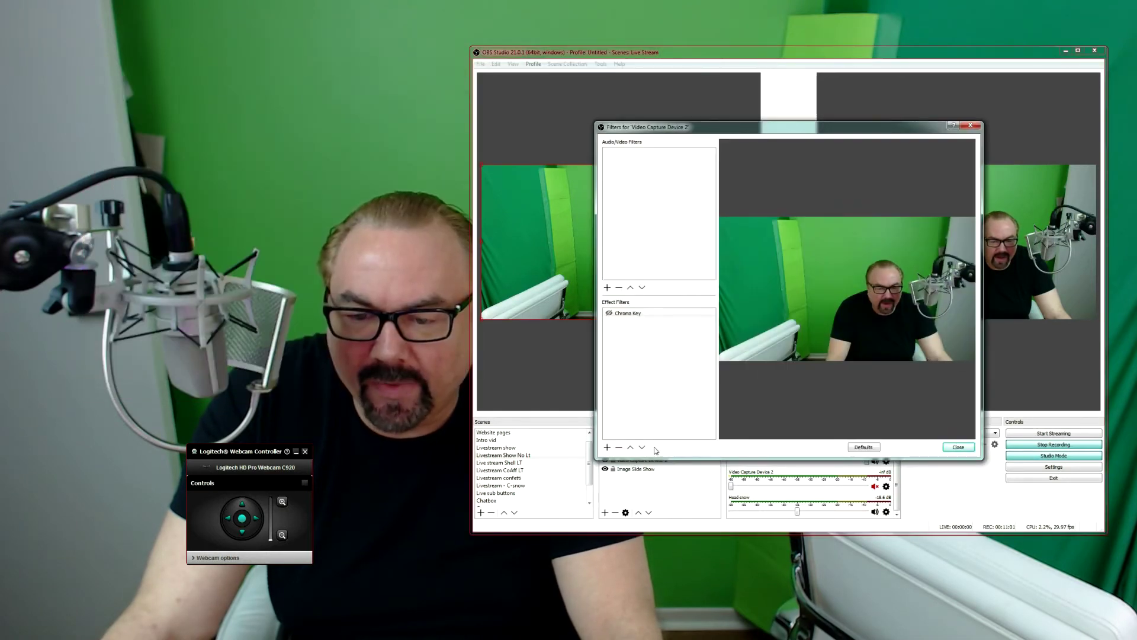
pyautogui.click(609, 313)
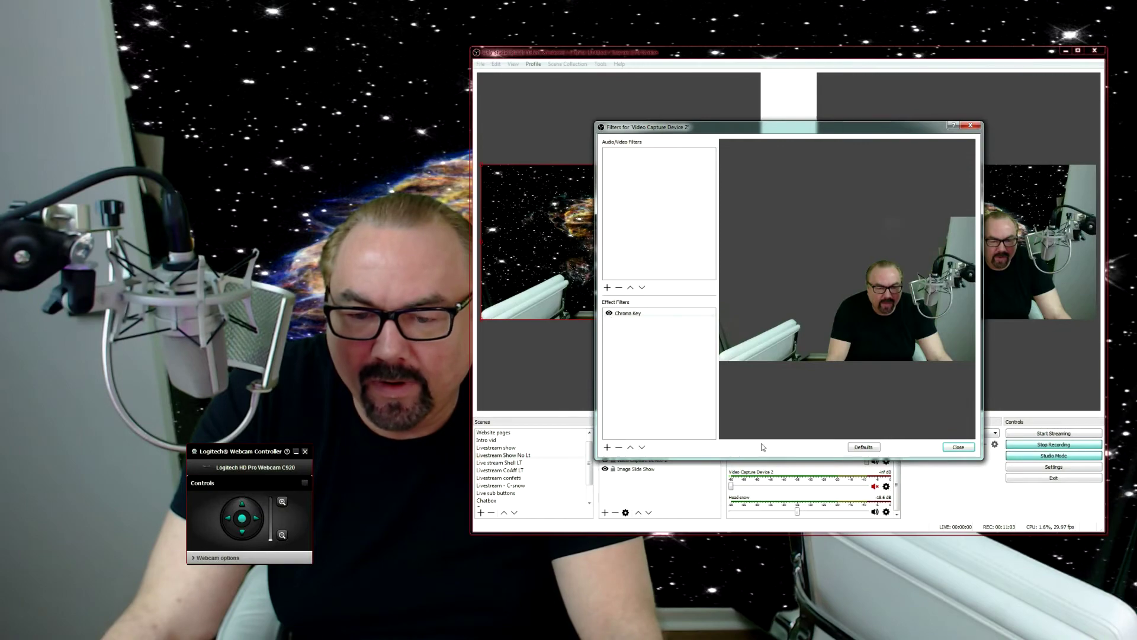
pyautogui.click(958, 446)
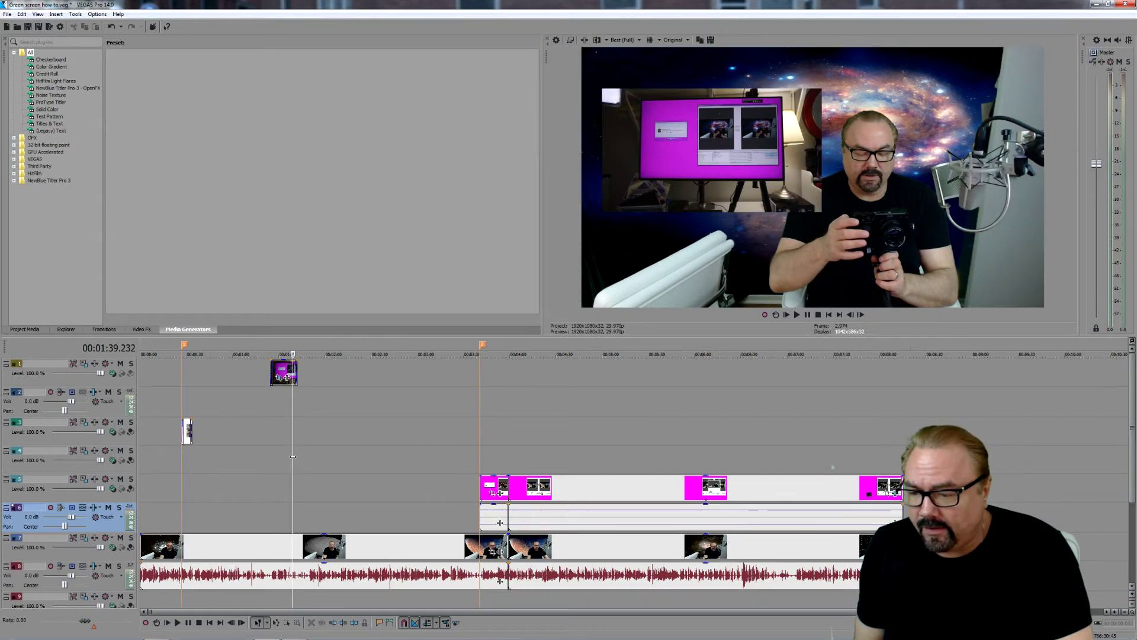
# Step: Scrub to the magenta screen-capture clip and open its Event FX showing the Chroma Keyer
pyautogui.moveTo(292, 456)
pyautogui.mouseDown()
pyautogui.moveTo(308, 457)
pyautogui.moveTo(289, 459)
pyautogui.mouseUp()
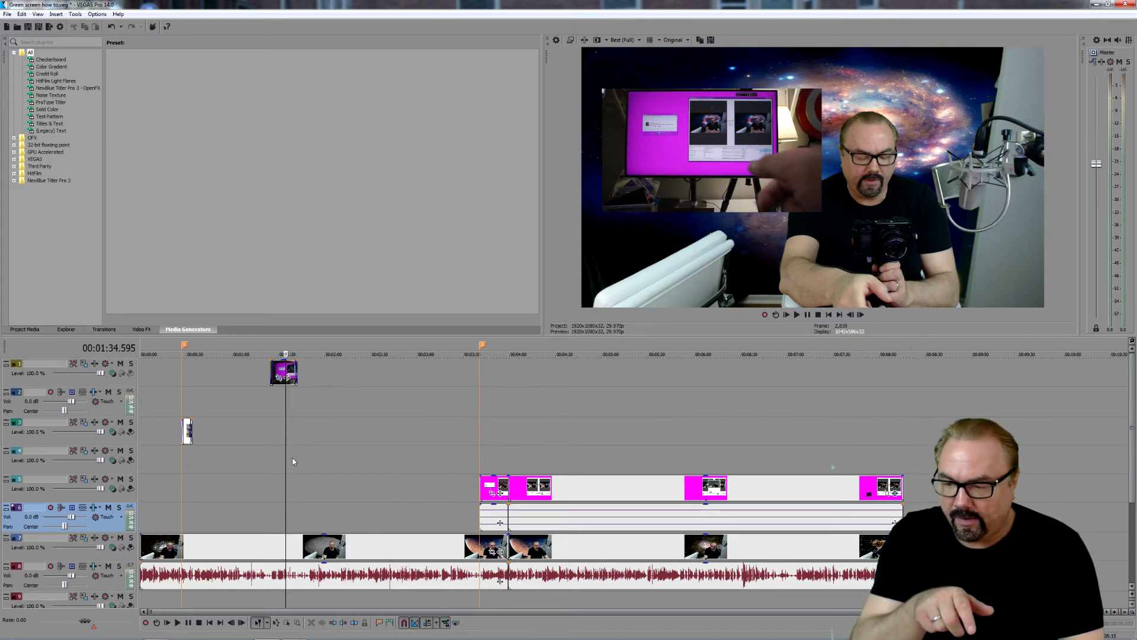
pyautogui.moveTo(283, 459); pyautogui.dragTo(514, 453)
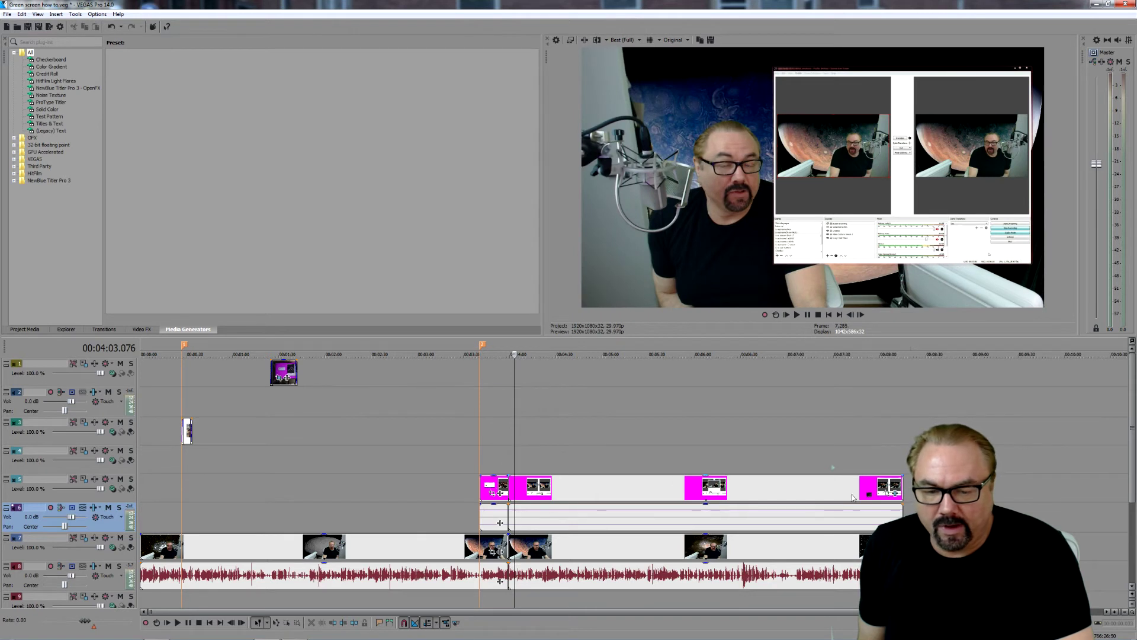
pyautogui.click(896, 491)
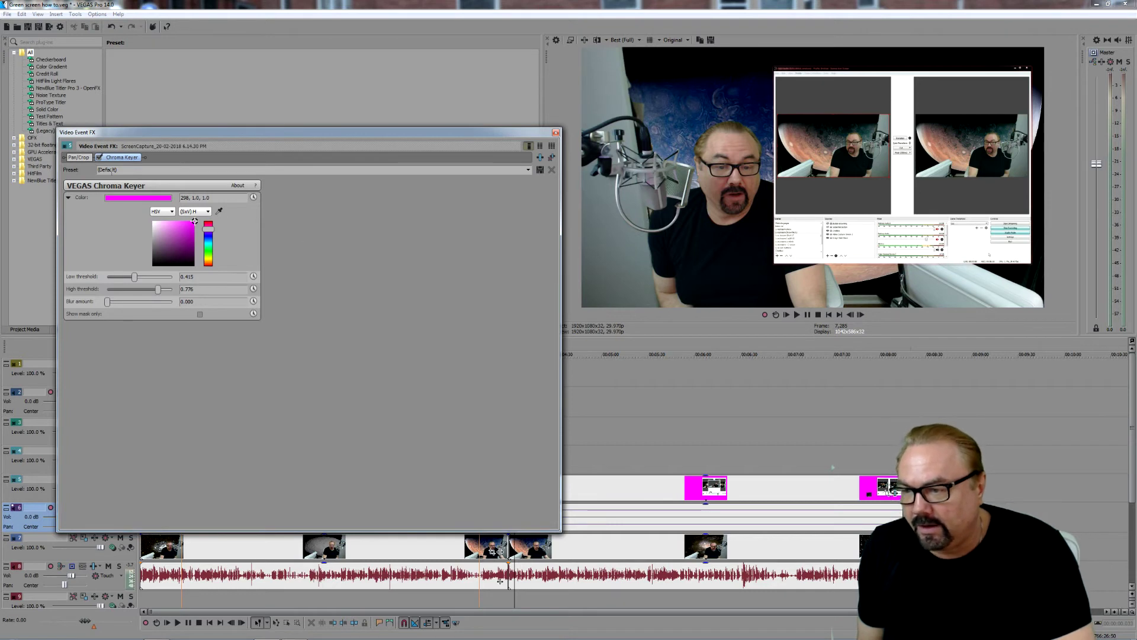
# Step: Remove the Chroma Keyer plug-in from the clip, clear the stray selection, and rewind the playhead
pyautogui.click(551, 157)
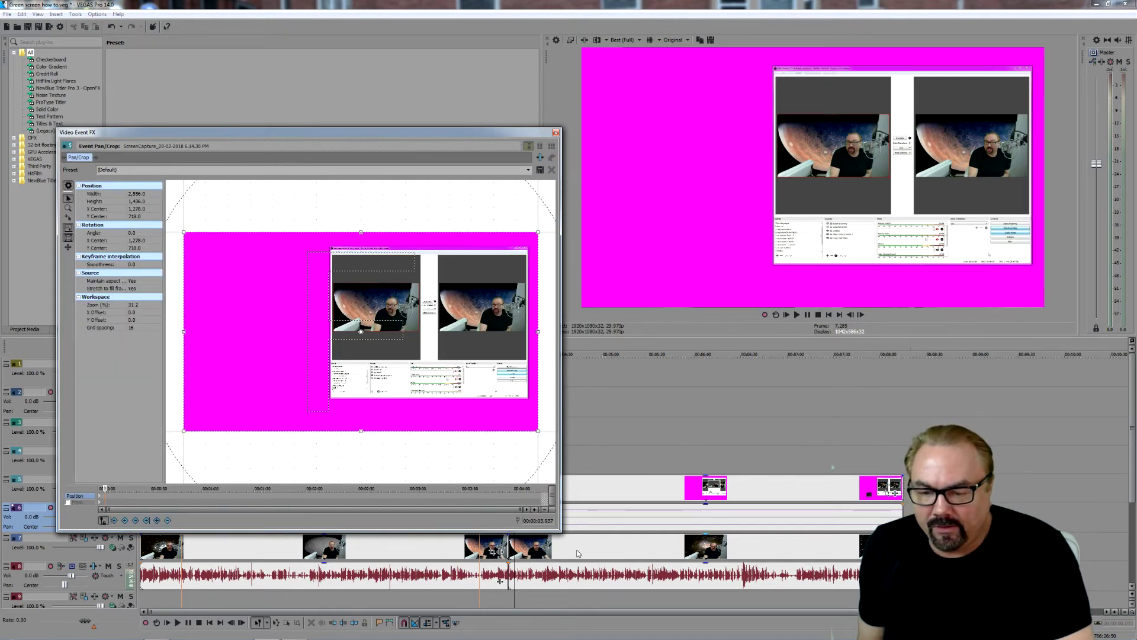
pyautogui.moveTo(516, 601); pyautogui.dragTo(699, 601)
pyautogui.click(657, 599)
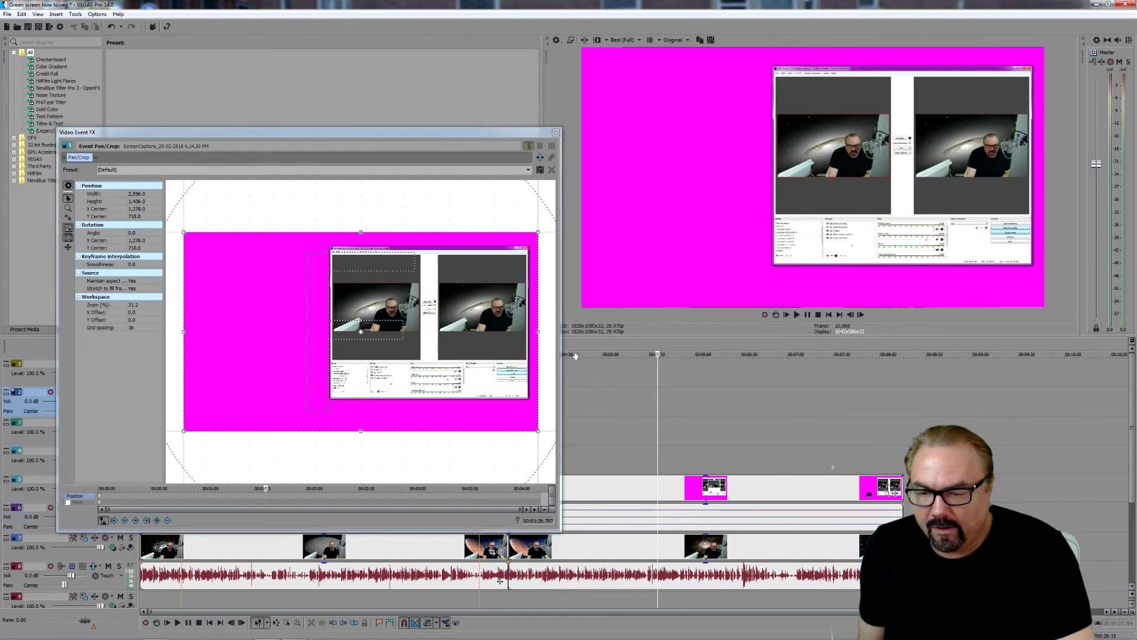
pyautogui.moveTo(497, 138)
pyautogui.mouseDown()
pyautogui.moveTo(454, 112)
pyautogui.moveTo(509, 147)
pyautogui.mouseUp()
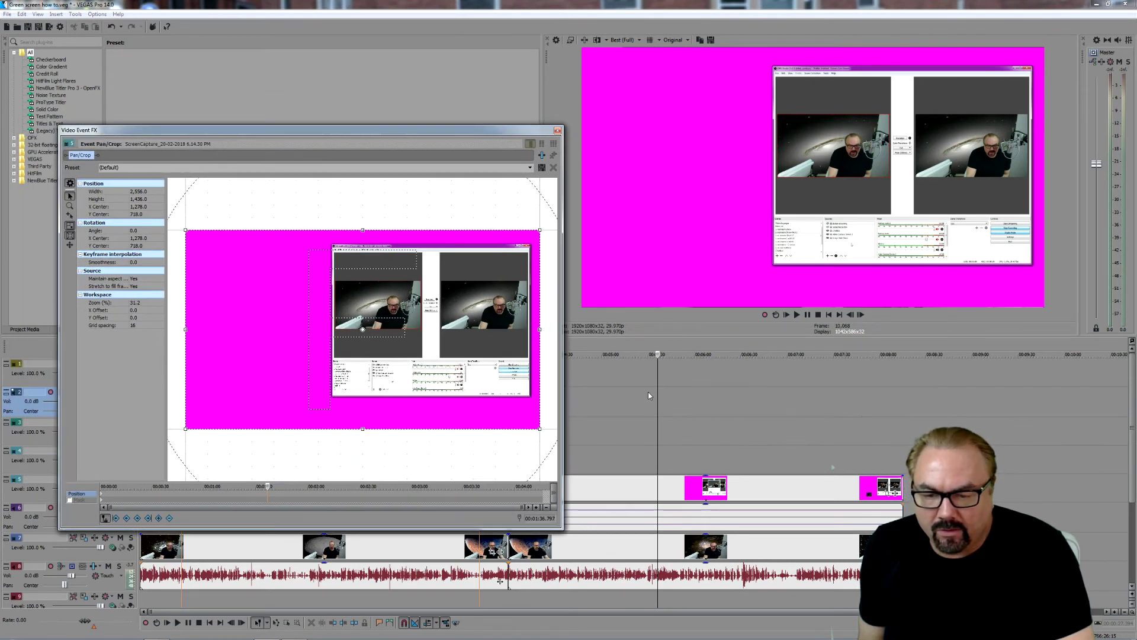
pyautogui.click(587, 403)
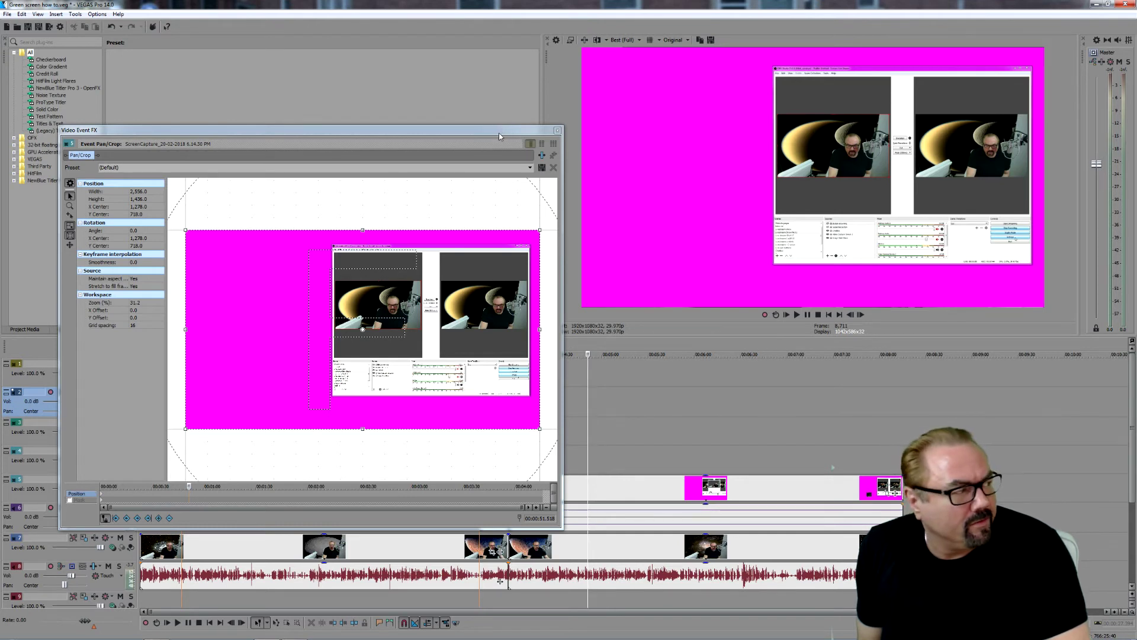
# Step: Add the VEGAS Chroma Keyer to the clip and sample the magenta background as key colour
pyautogui.click(543, 156)
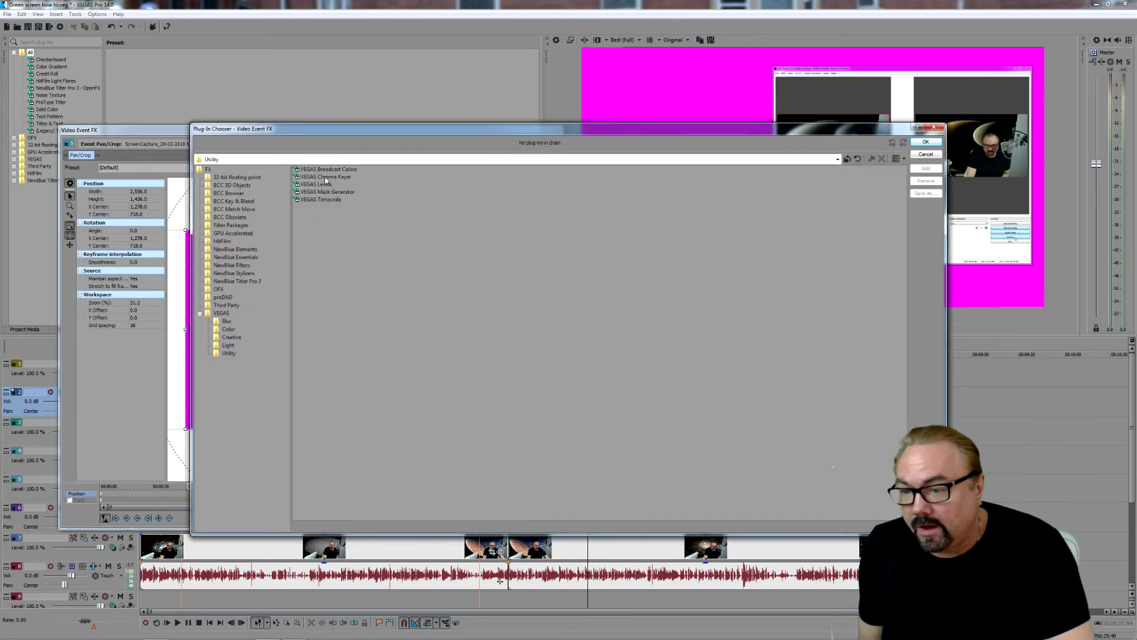
pyautogui.click(326, 177)
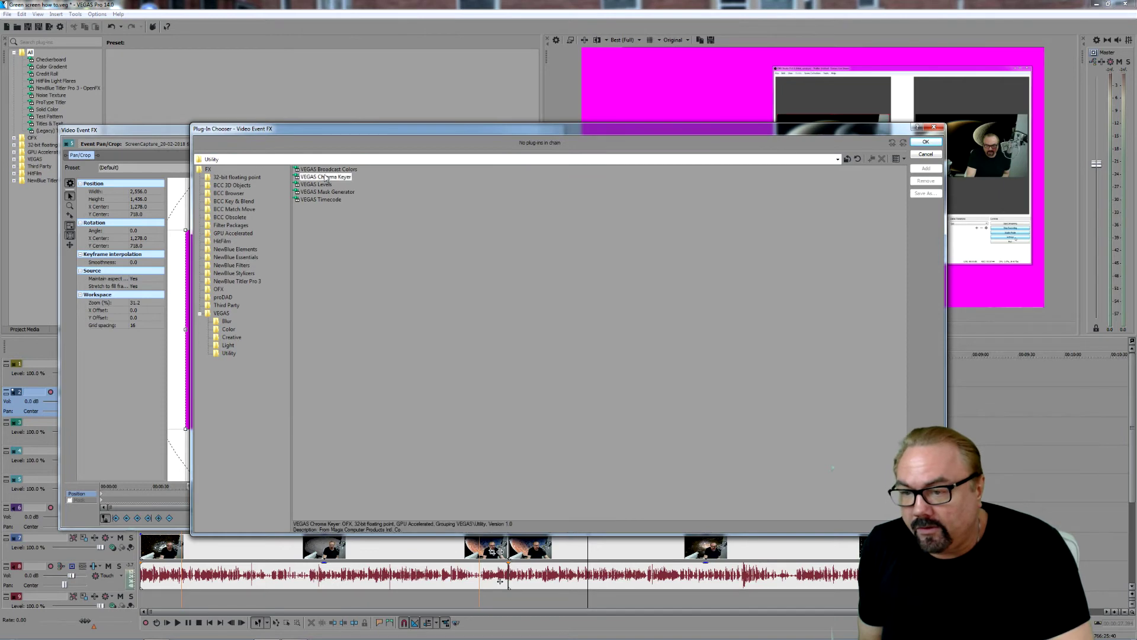
pyautogui.click(926, 144)
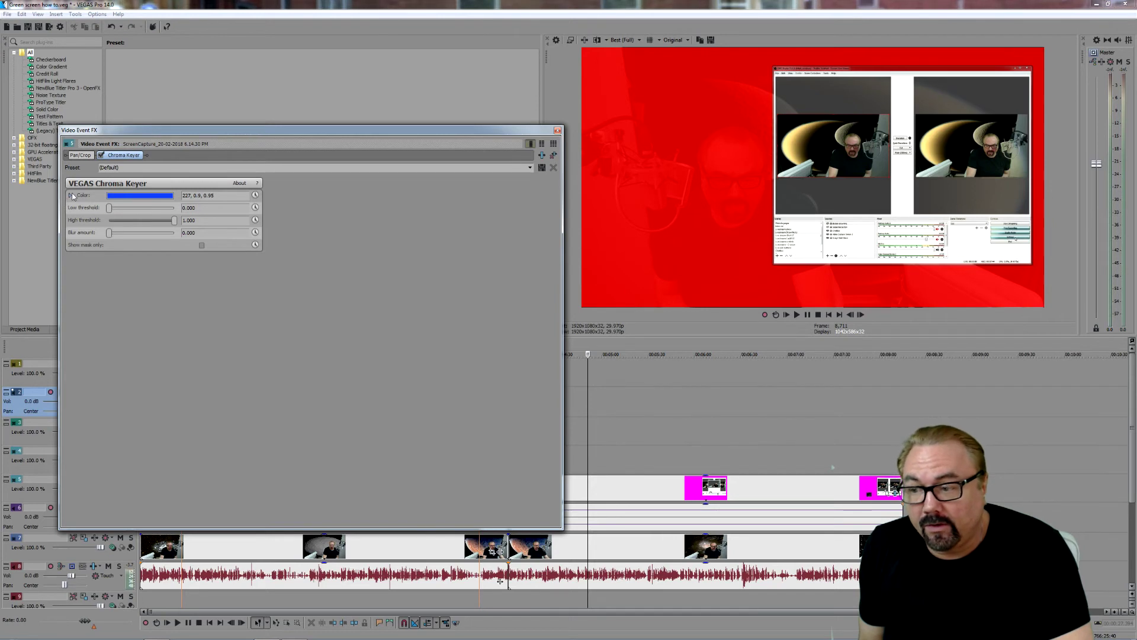
pyautogui.click(69, 195)
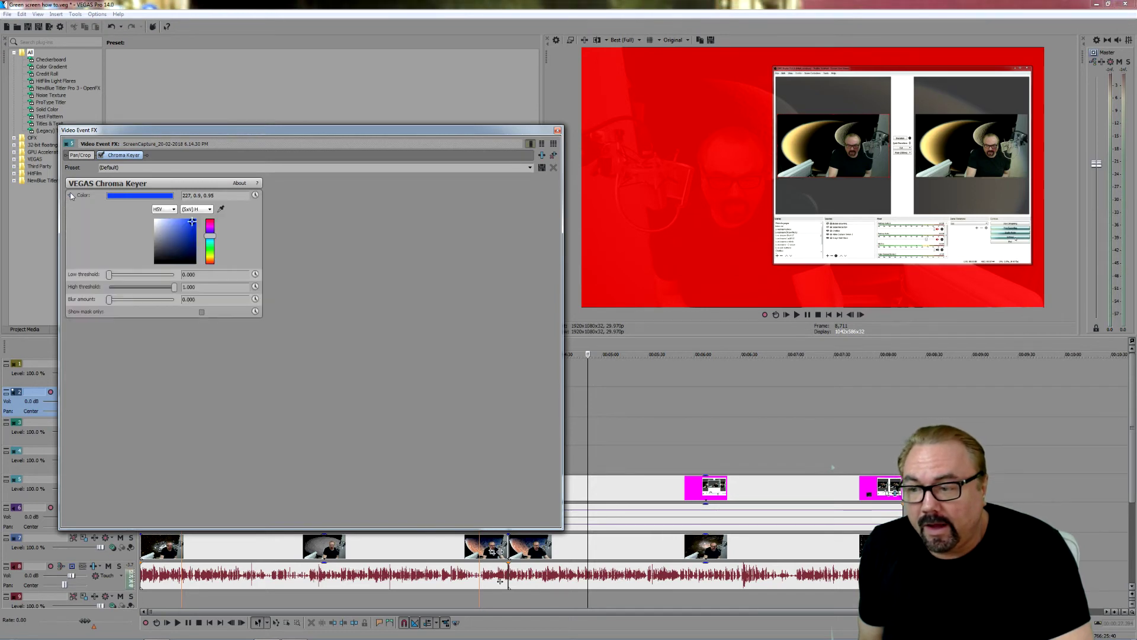
pyautogui.click(221, 208)
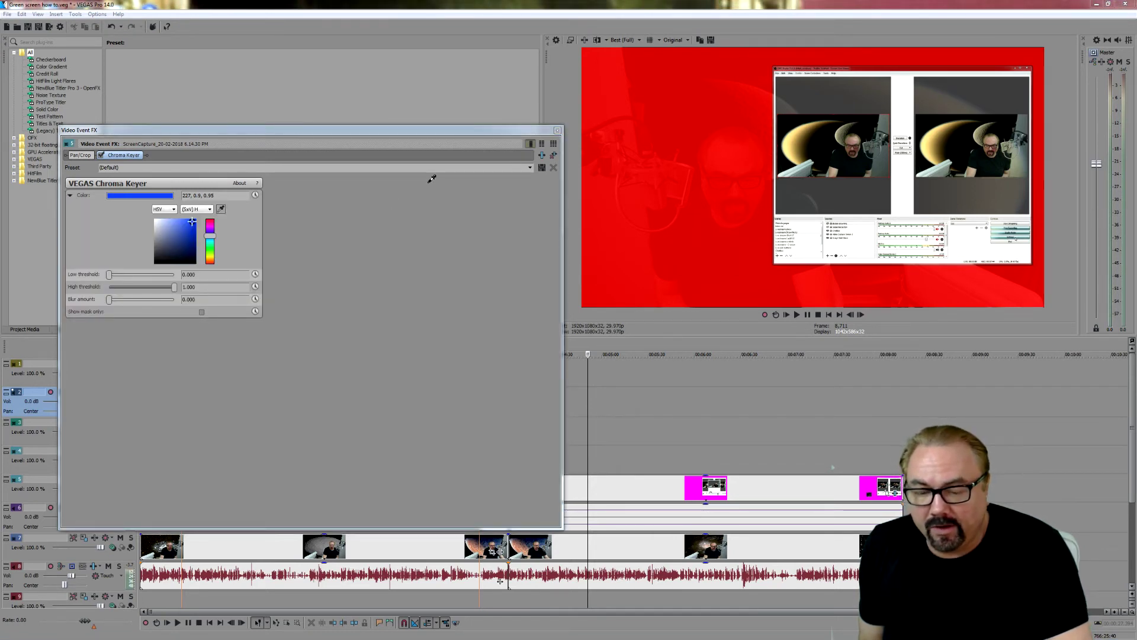
pyautogui.click(692, 490)
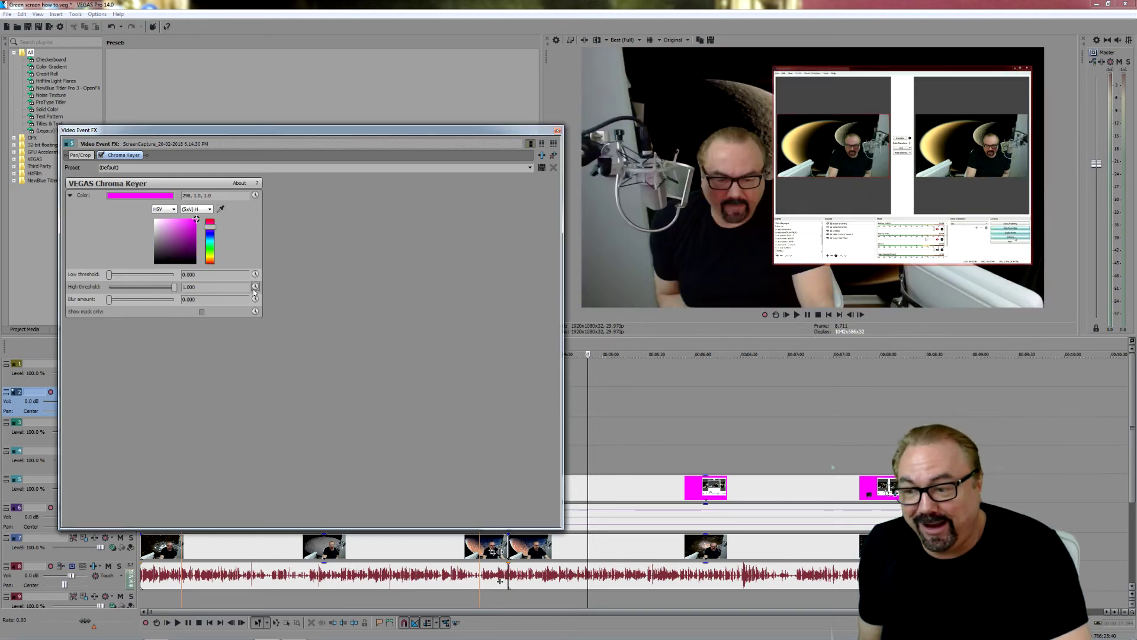
# Step: Show the mask only, set thresholds to 0.286 low and 0.789 high, then close Event FX
pyautogui.click(202, 313)
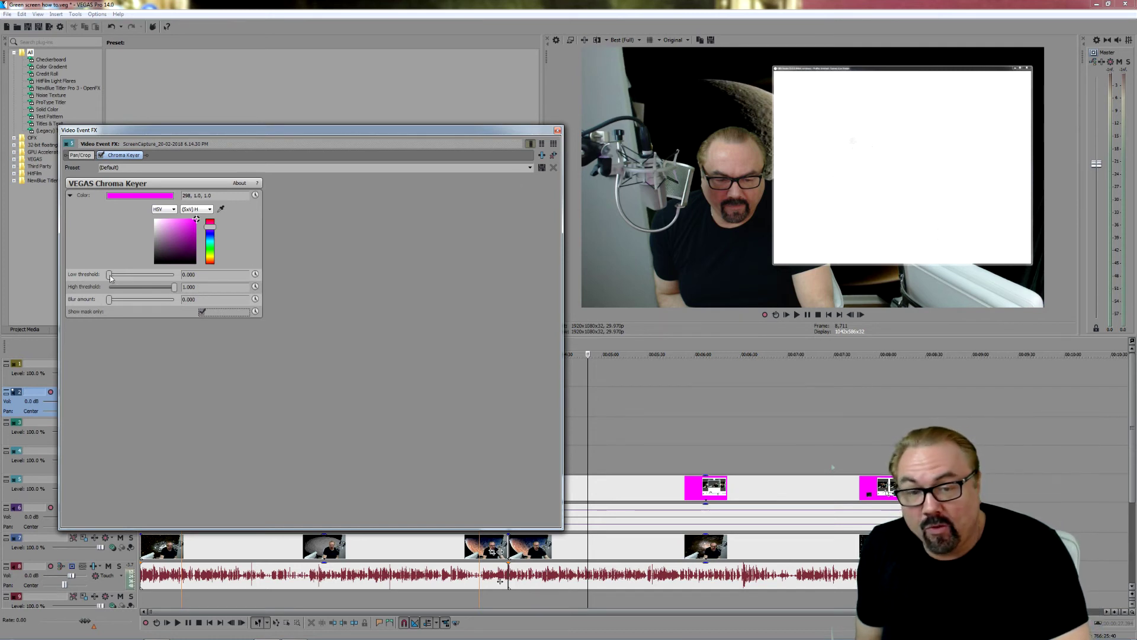
pyautogui.moveTo(174, 287); pyautogui.dragTo(128, 278)
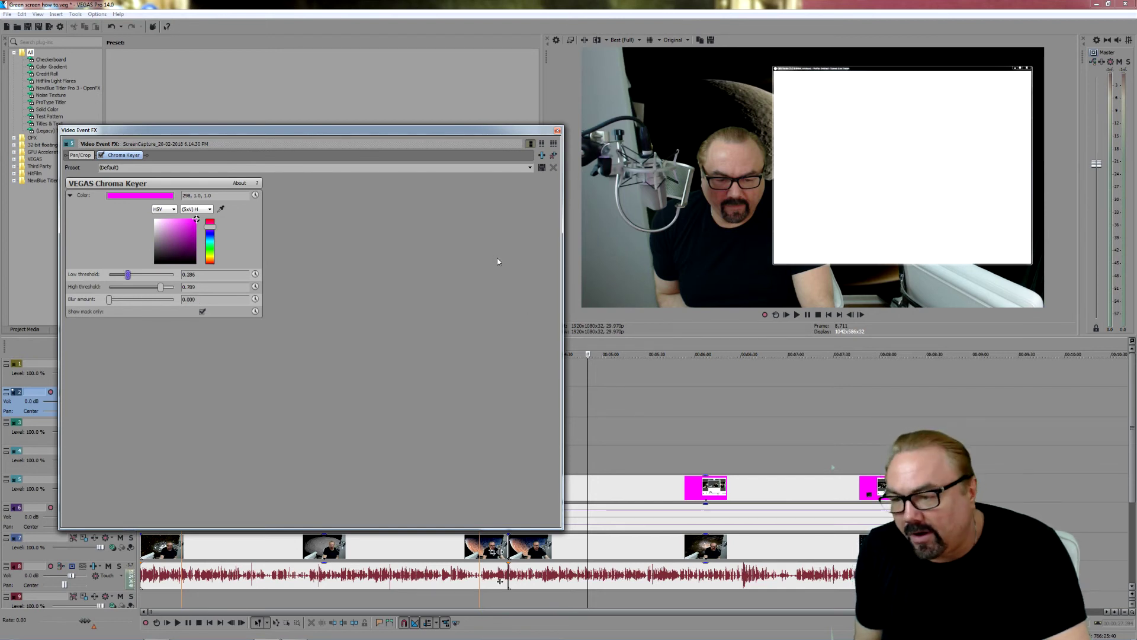
pyautogui.click(558, 130)
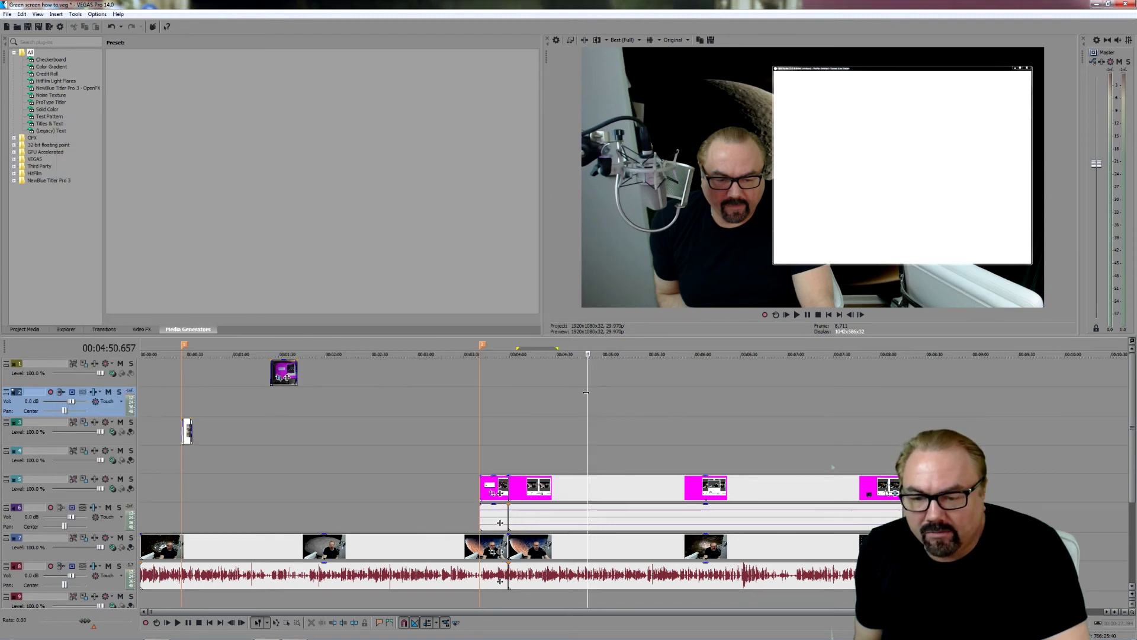
# Step: Reopen the clip's Event FX, untick Show mask only, close it, and move the playhead back
pyautogui.moveTo(587, 393); pyautogui.dragTo(616, 392)
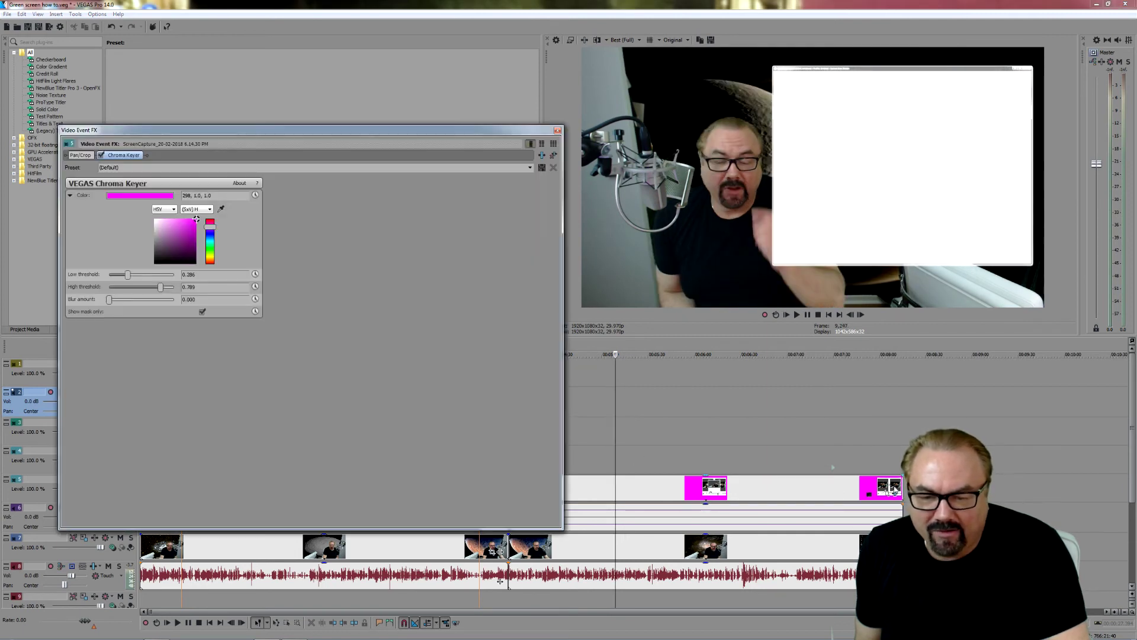
pyautogui.click(894, 492)
pyautogui.click(201, 312)
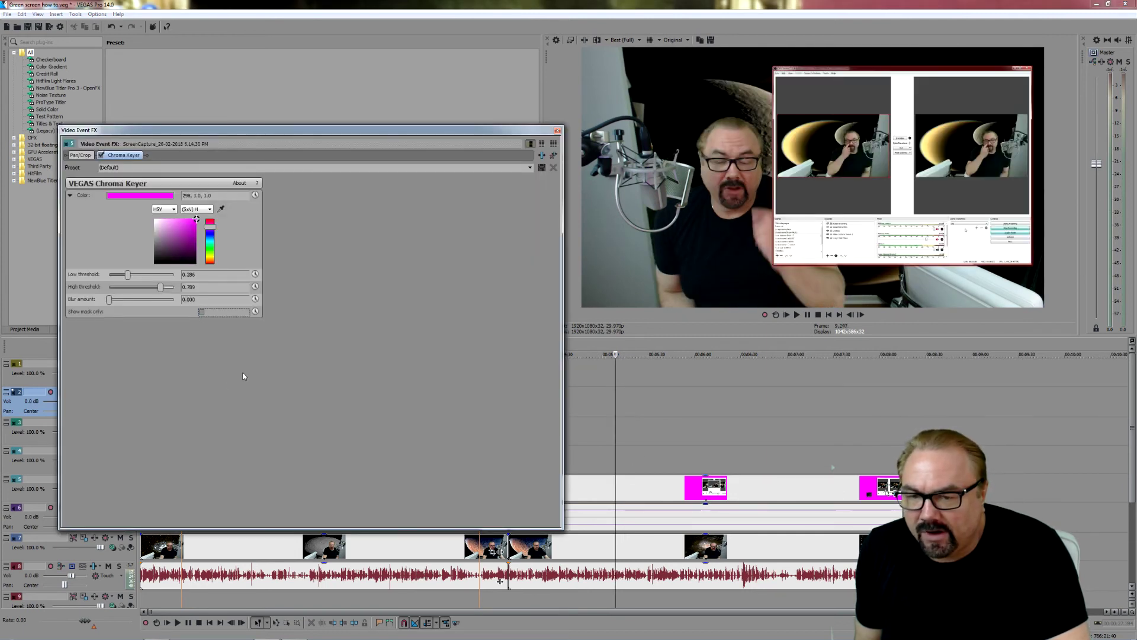
pyautogui.click(557, 130)
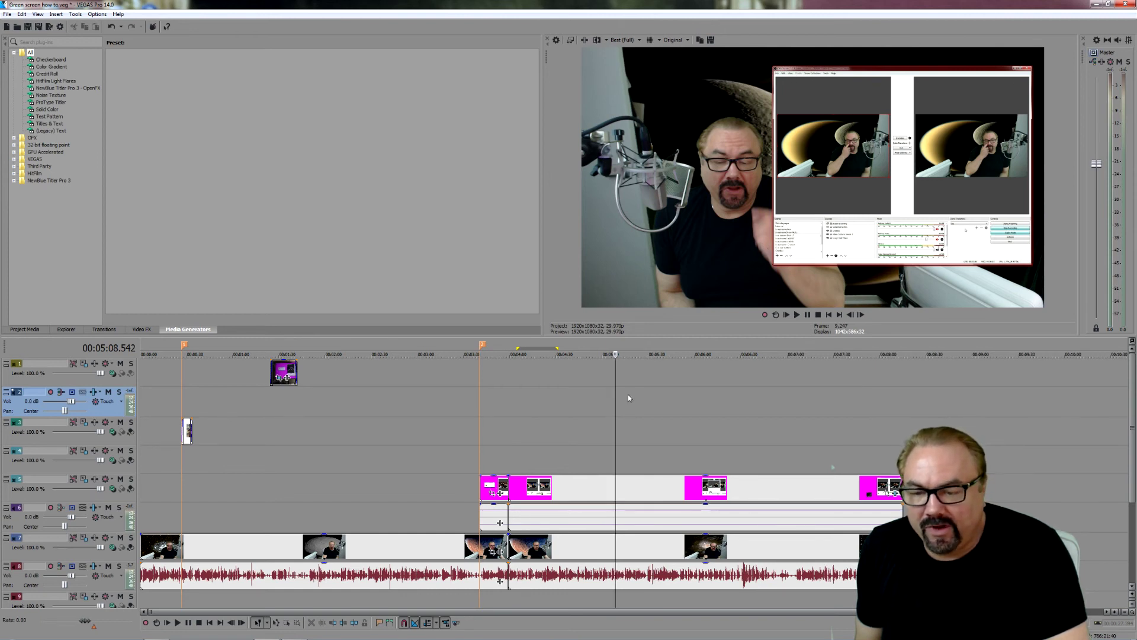
pyautogui.click(530, 393)
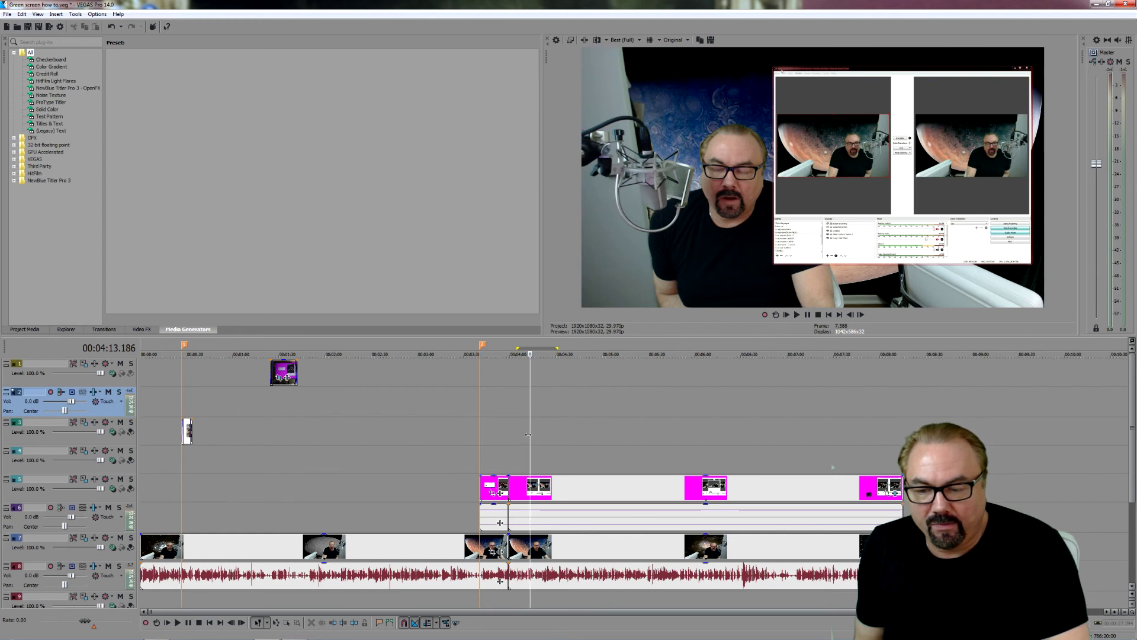
# Step: Move the timeline cursor to 00:06:52.078, where the raw green-screen footage appears
pyautogui.click(707, 442)
pyautogui.click(774, 438)
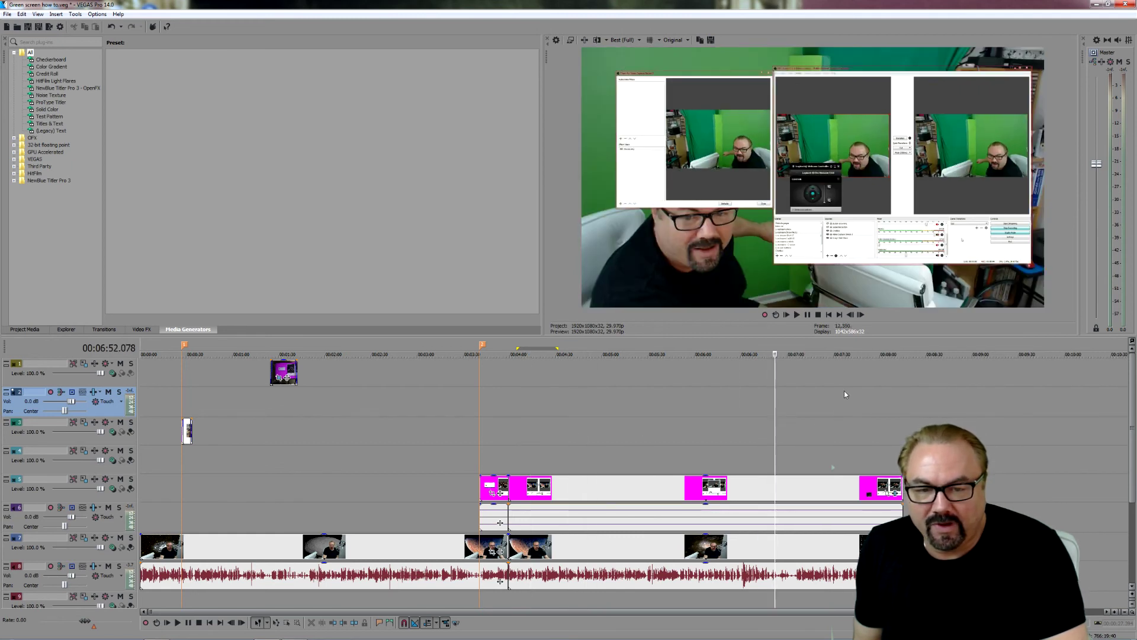